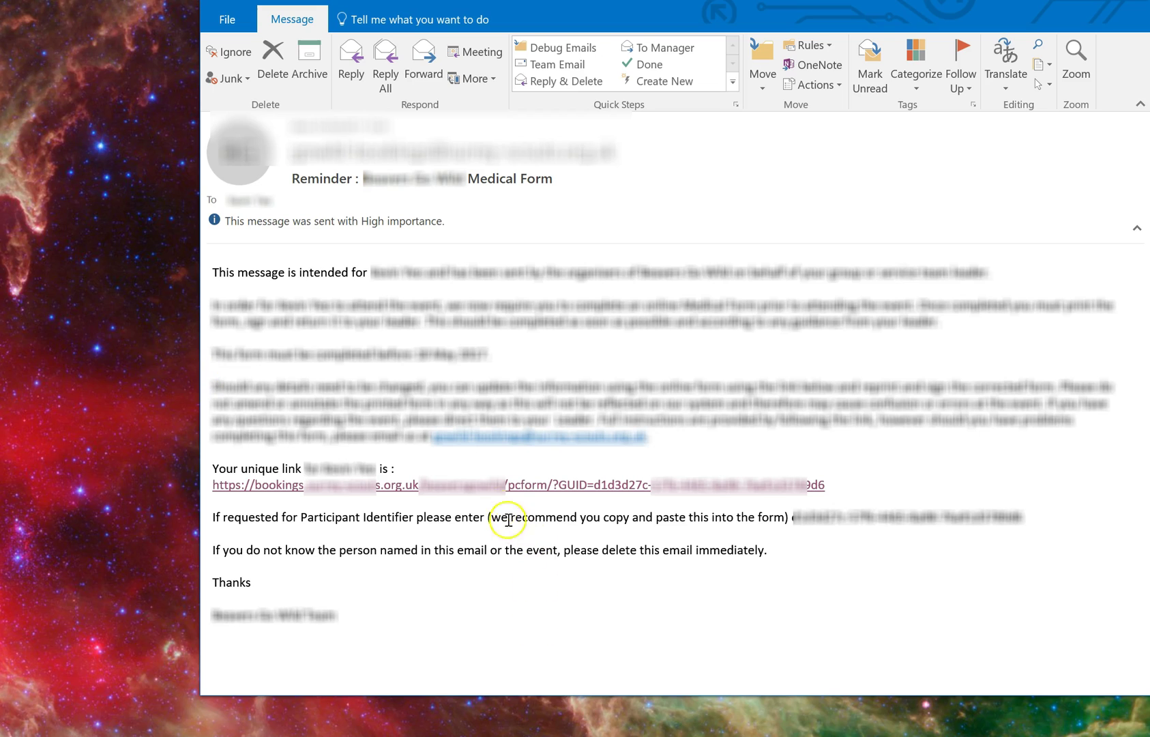
Step: Follow the unique booking link in the Outlook reminder email to open the EvBoo form
left_click(496, 499)
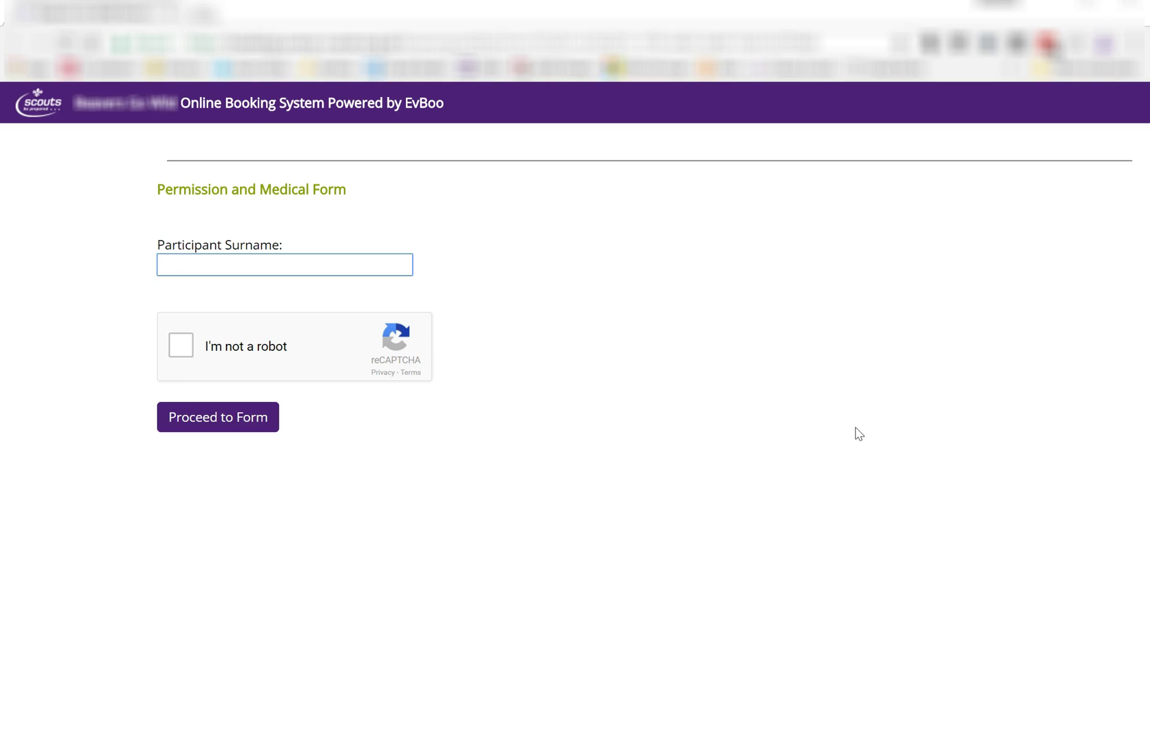
Step: Enter the participant's surname, tick 'I'm not a robot' and proceed to the form
type("yeo")
key("Tab")
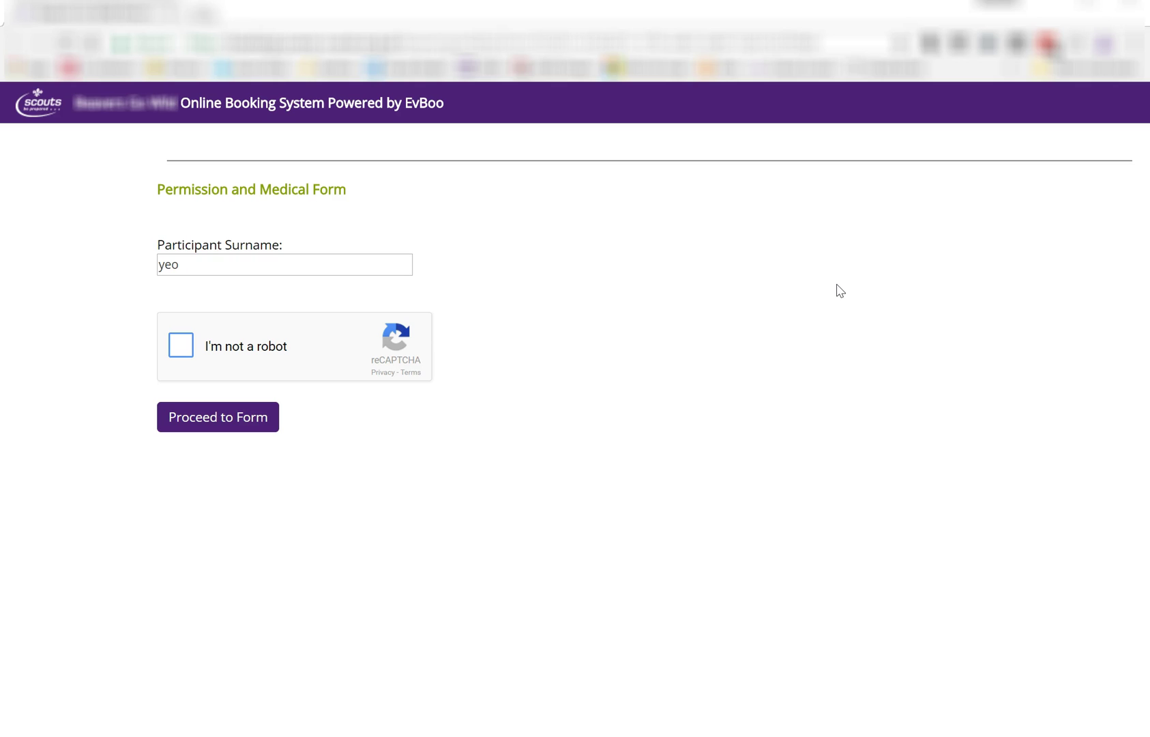
left_click(184, 348)
left_click(226, 413)
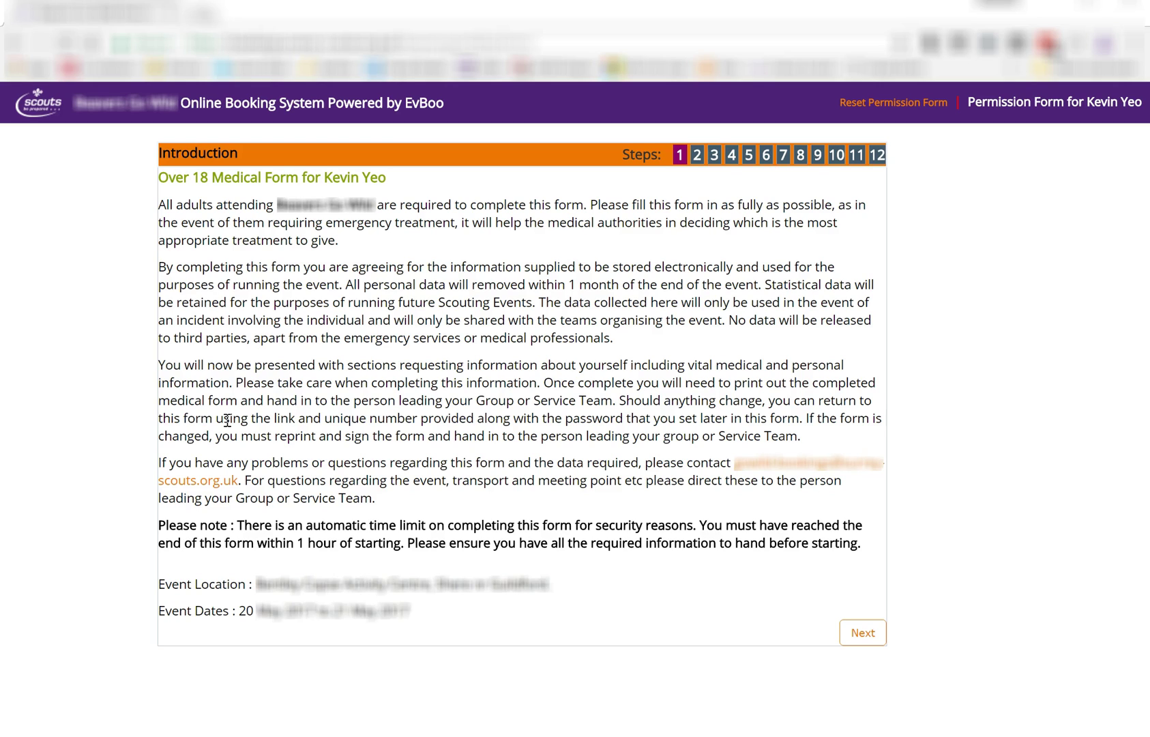
Step: Move past the Introduction page to step 2, Personal Details
left_click(798, 544)
left_click(863, 636)
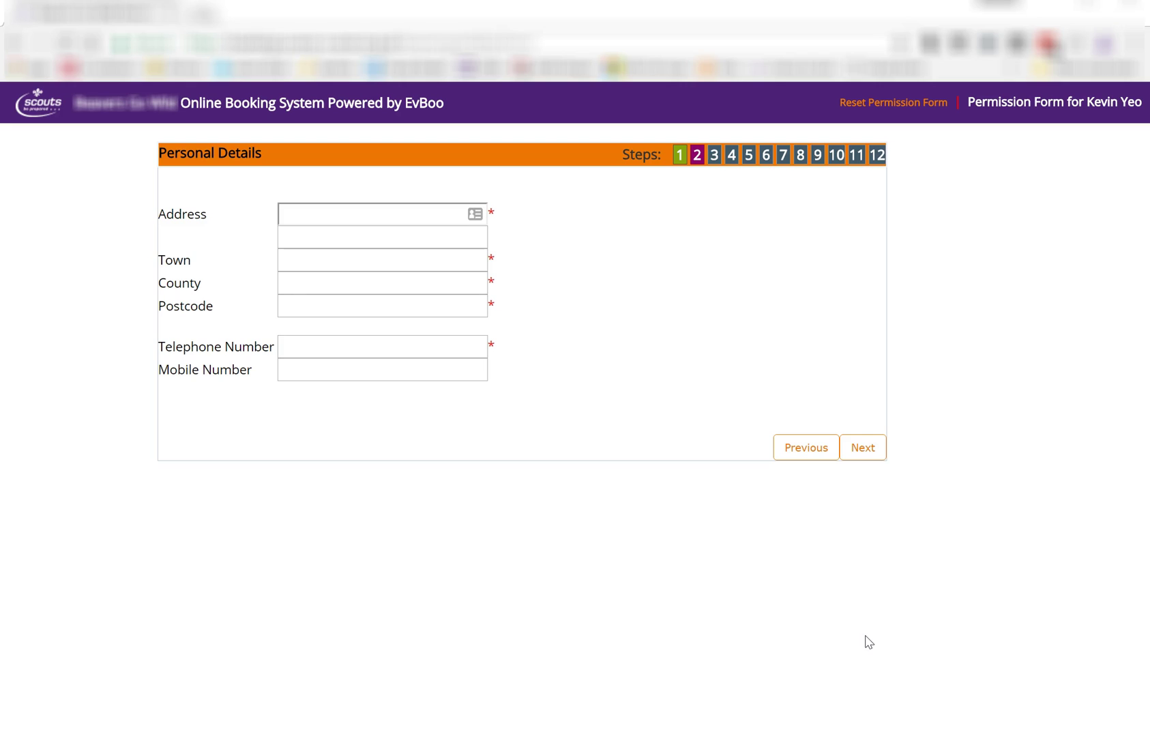
Step: Enter the participant's street address, town and county in Personal Details
left_click(837, 644)
left_click(389, 219)
type("1 The Street")
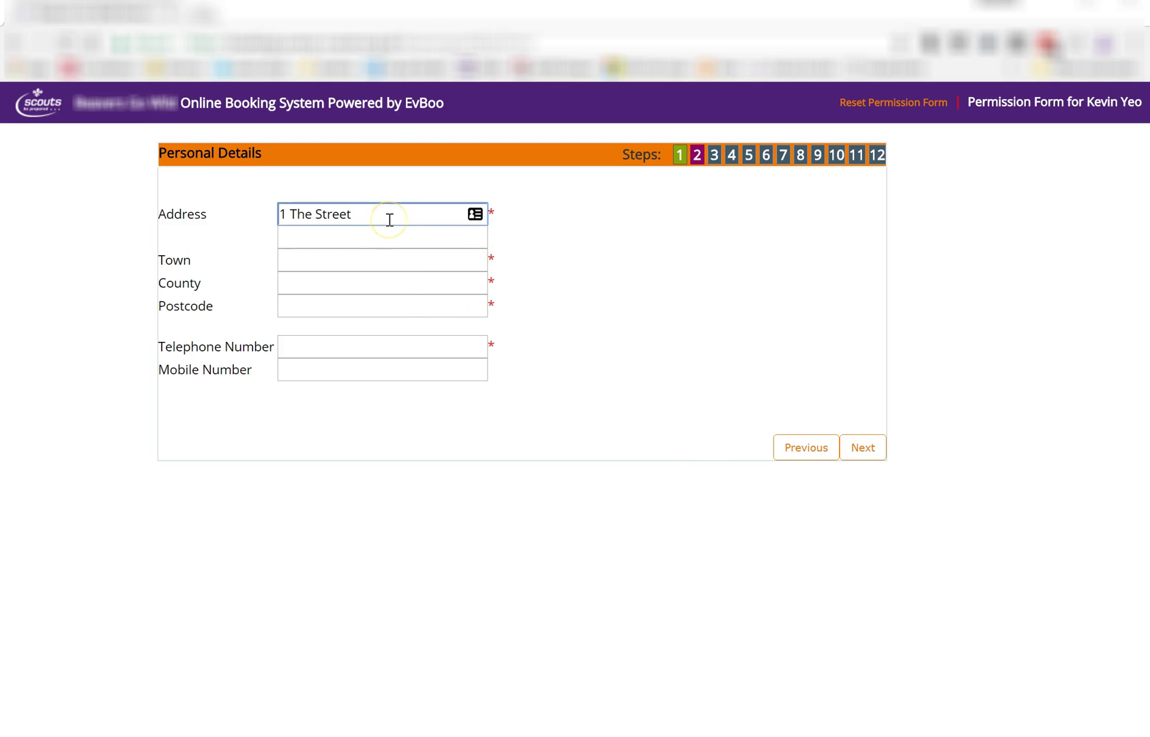
key("Tab")
key("Tab")
type("Anytown")
key("Tab")
type("S")
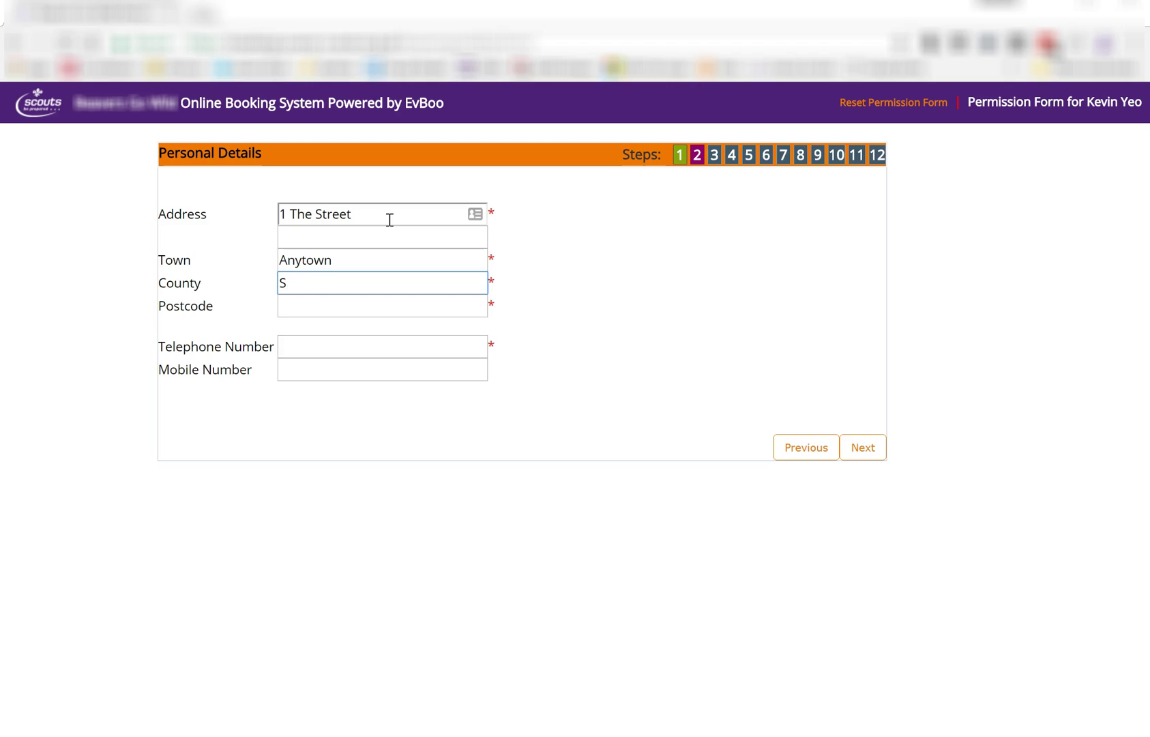
type("urrey")
Step: Add the participant's postcode, telephone and mobile numbers, then advance to Family Doctor Details
key("Tab")
type("HJ1 2JK")
key("Tab")
key("Tab")
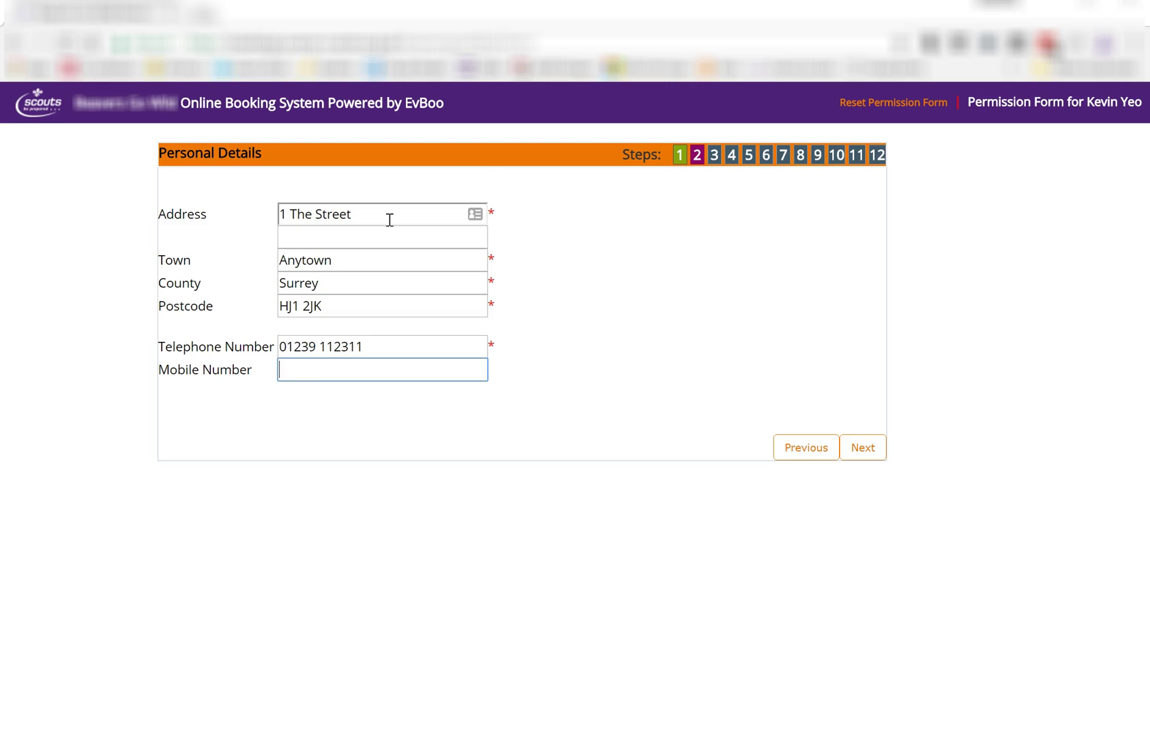
left_click(858, 453)
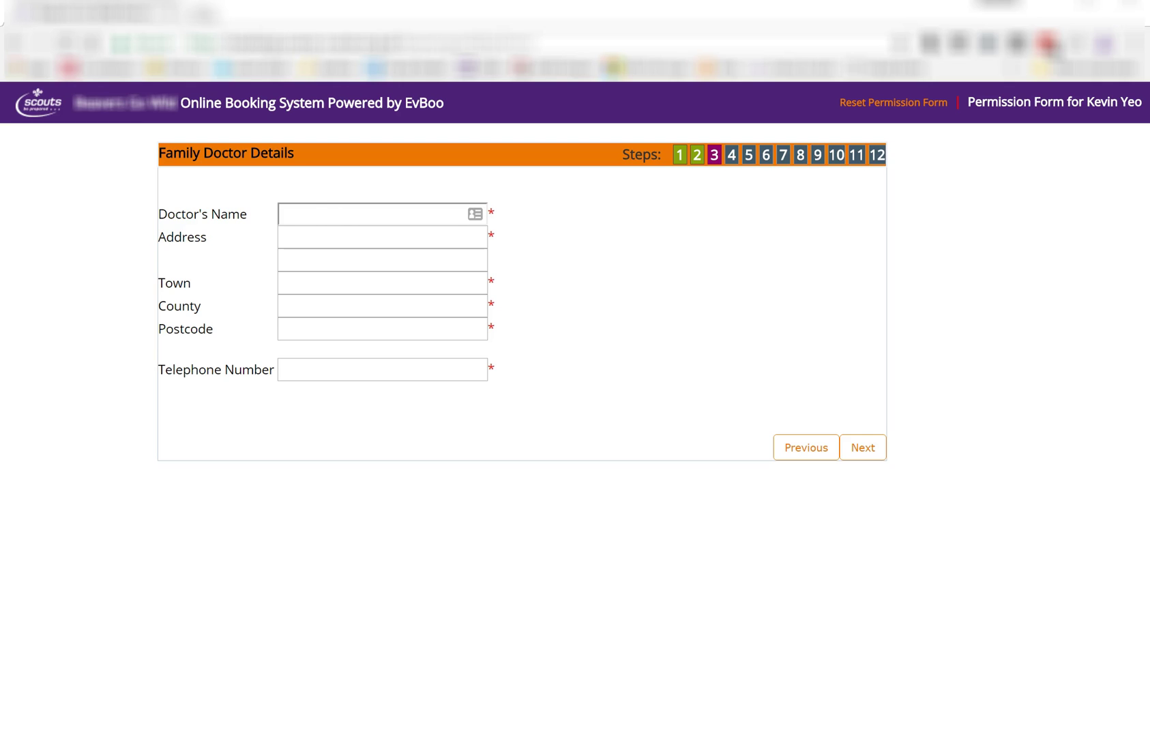
Step: Record the family doctor's name, surgery address, postcode and phone number, then advance to step 4
type("Dr Goodness")
key("Tab")
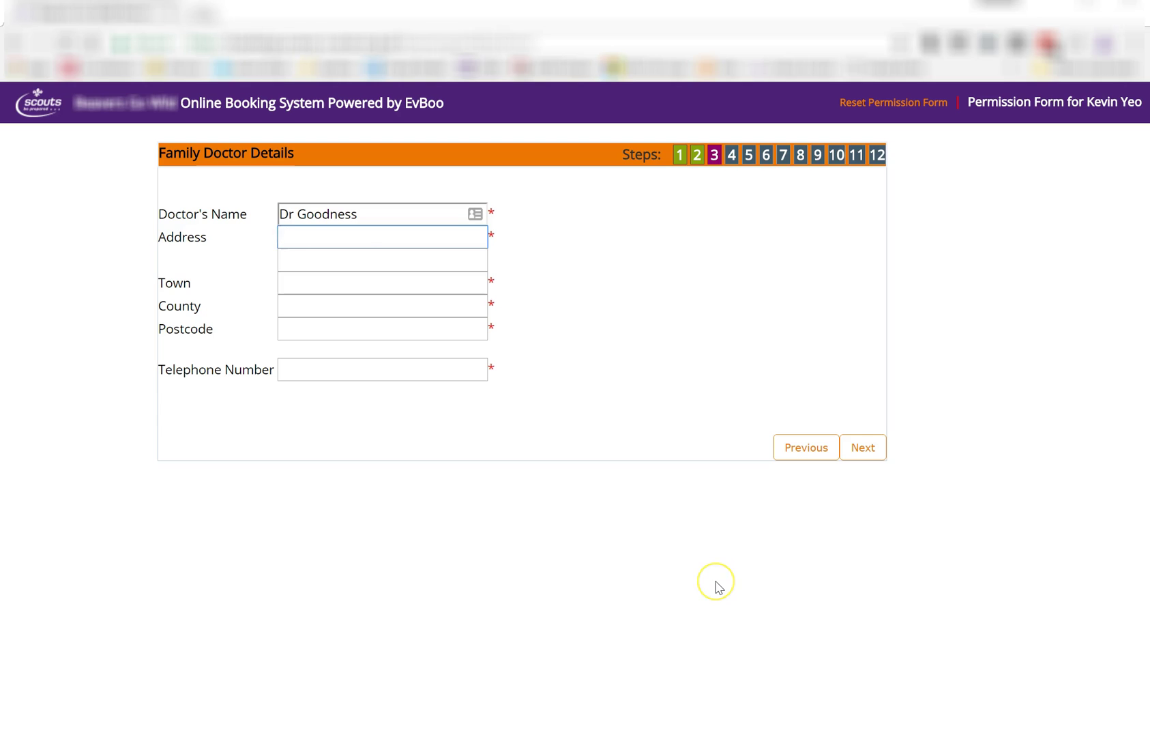
type("Healthy Surgery")
key("Tab")
key("Tab")
type("Littleton")
key("Tab")
type("Hampshire")
key("Tab")
type("HJ1 8")
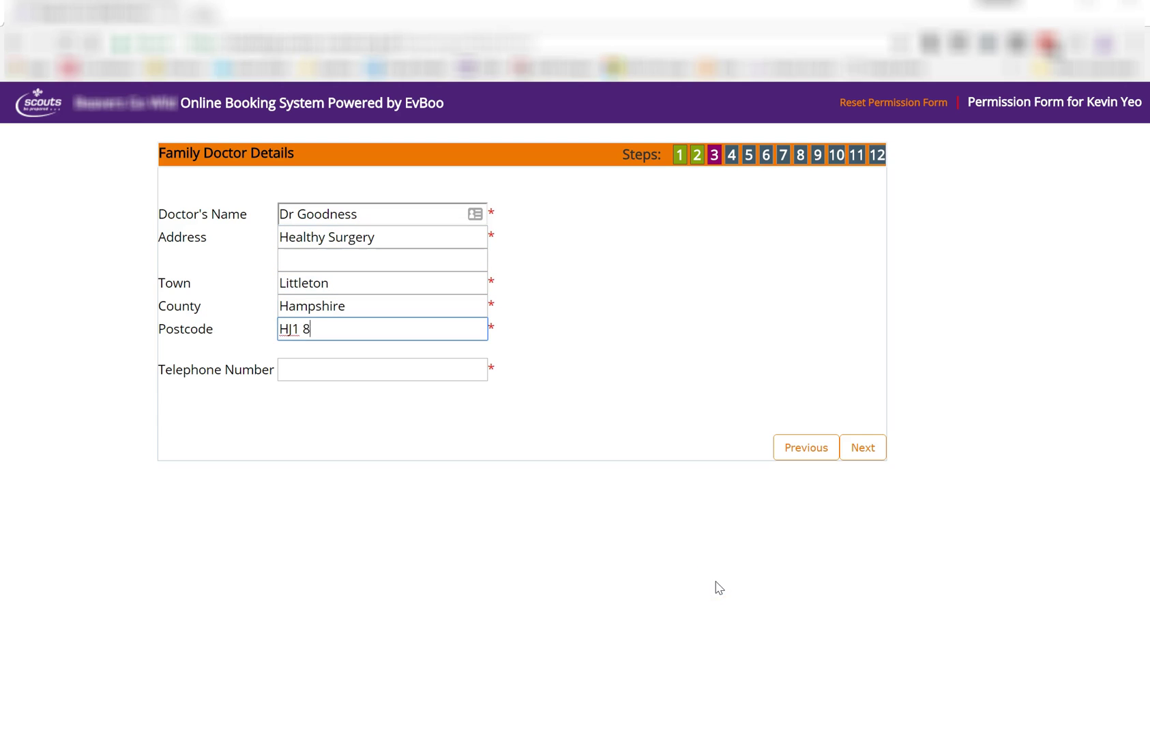
type("K")
key("Tab")
left_click(865, 449)
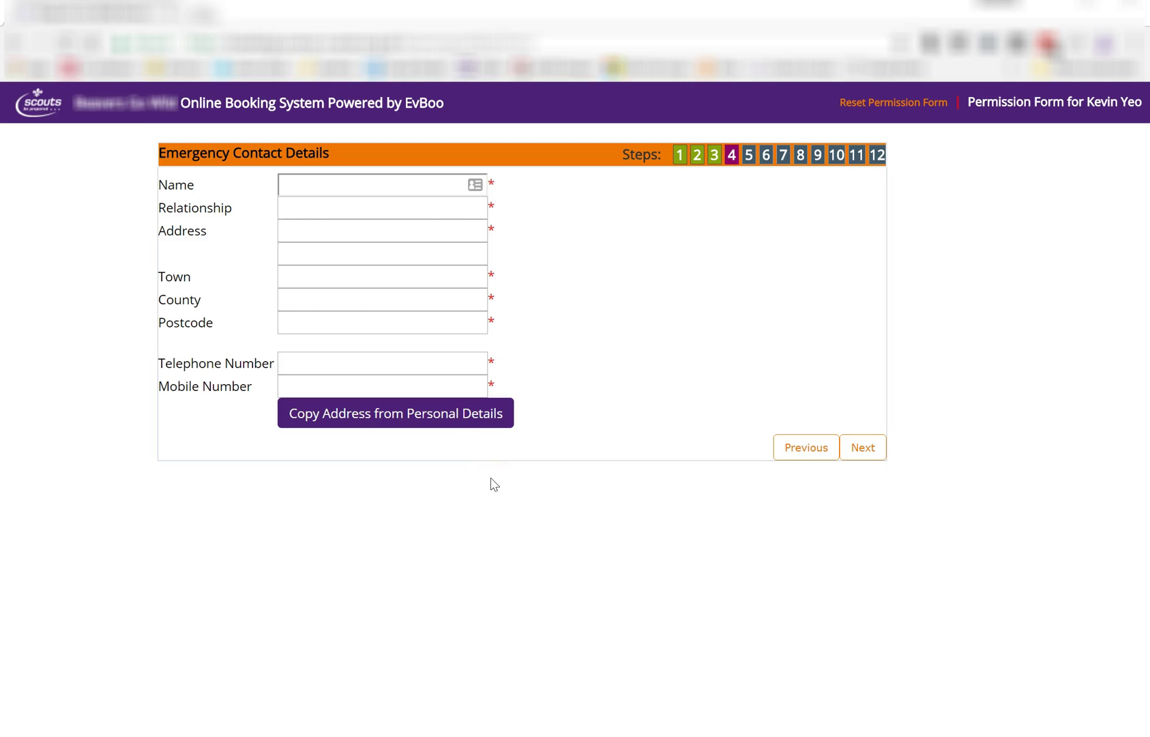
Step: Fill the first emergency contact with the copied address, contact name, relationship Father and mobile
left_click(412, 419)
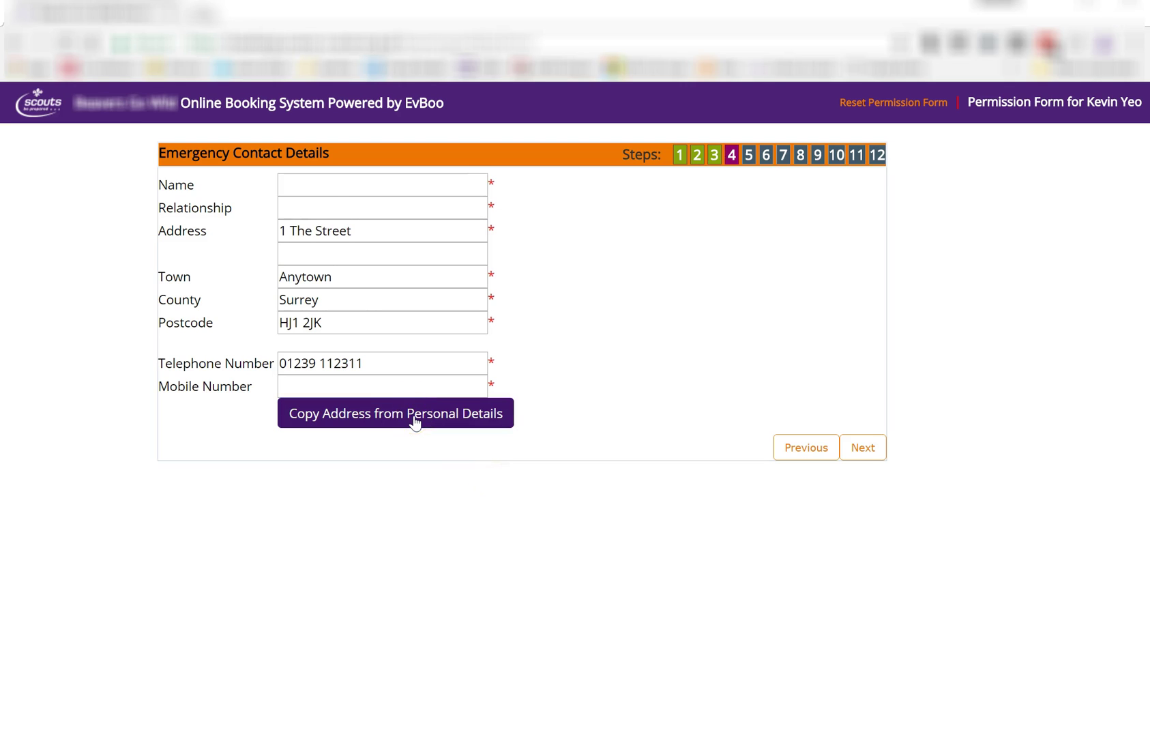
left_click(308, 182)
type("Mr Smith")
key("Tab")
type("Father")
left_click(444, 389)
type("07882 2")
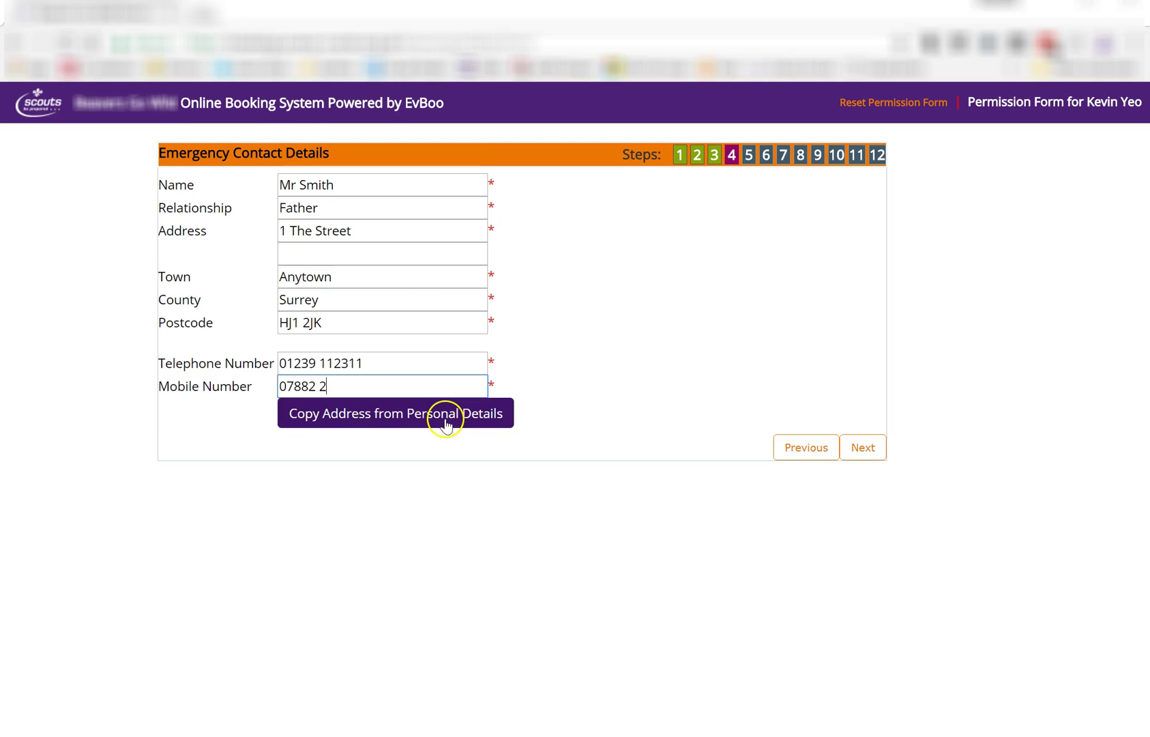
left_click(308, 193)
Step: Enter the alternative contact's name, relationship Mother and mobile number, then advance to Additional Info
type("Mrs Smith")
key("Tab")
type("Mother")
key("Tab")
key("Tab")
key("Tab")
type("082")
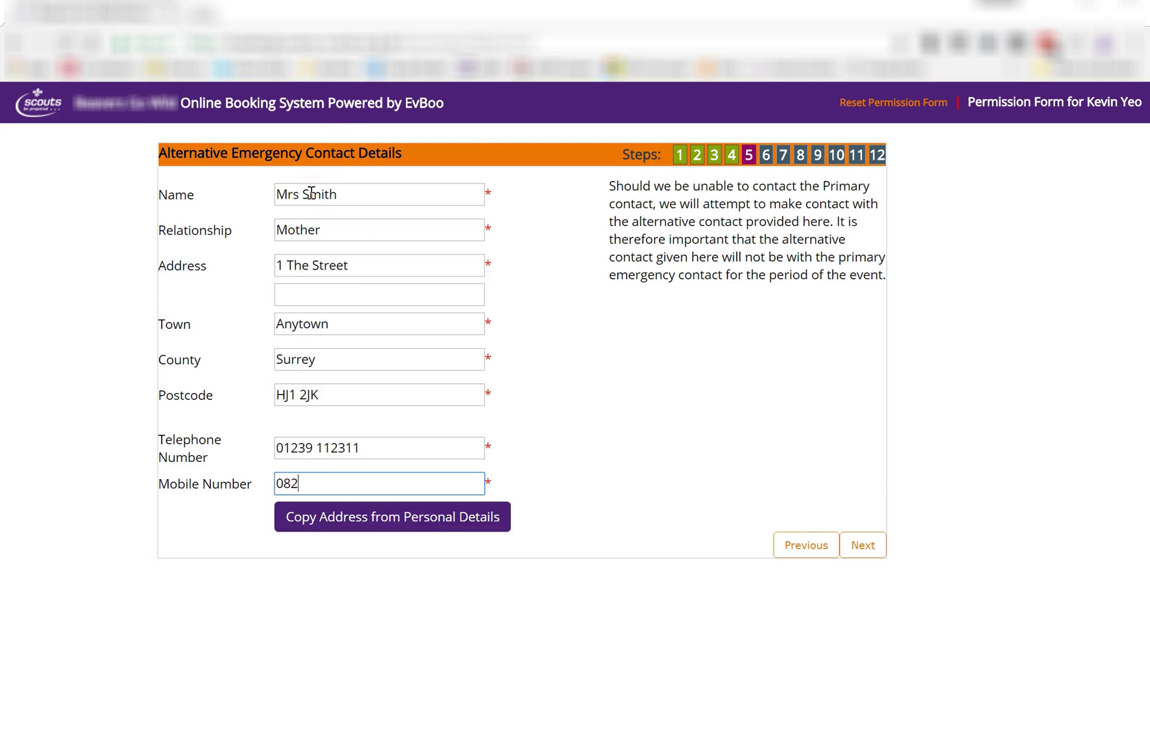
key("BackSpace")
key("BackSpace")
left_click(863, 545)
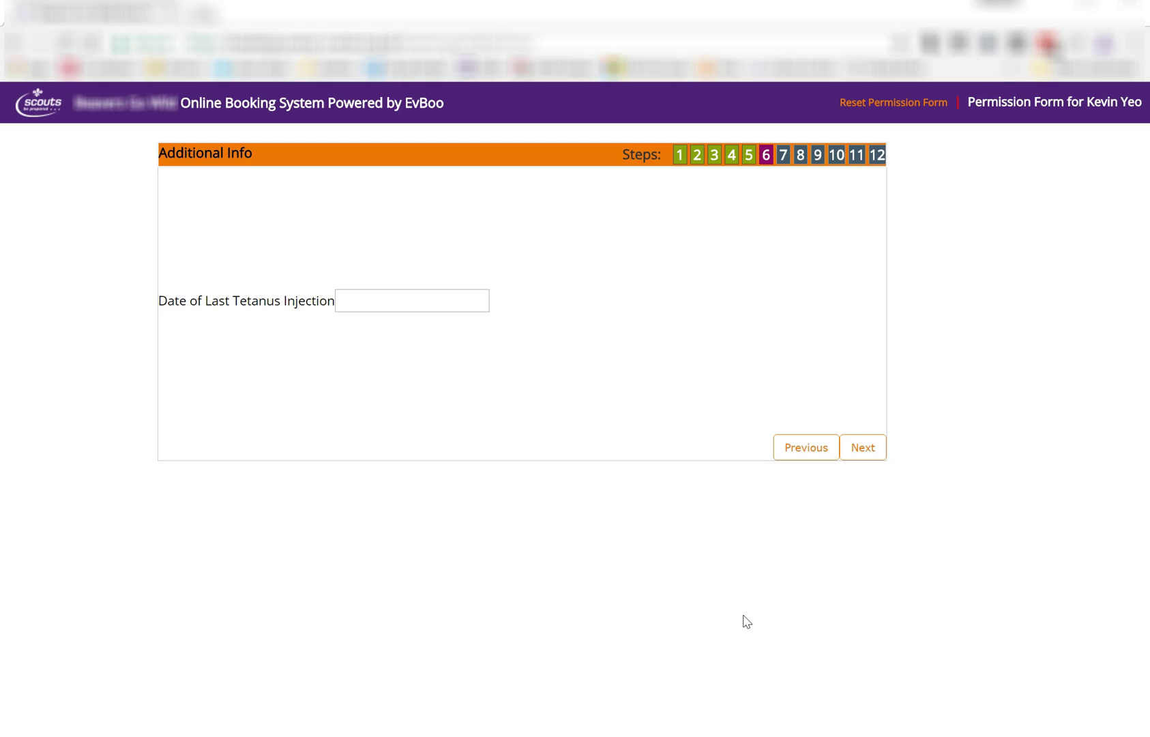
Step: Record the last tetanus injection as Unknown and go to the next step
left_click(359, 299)
type("Unknown")
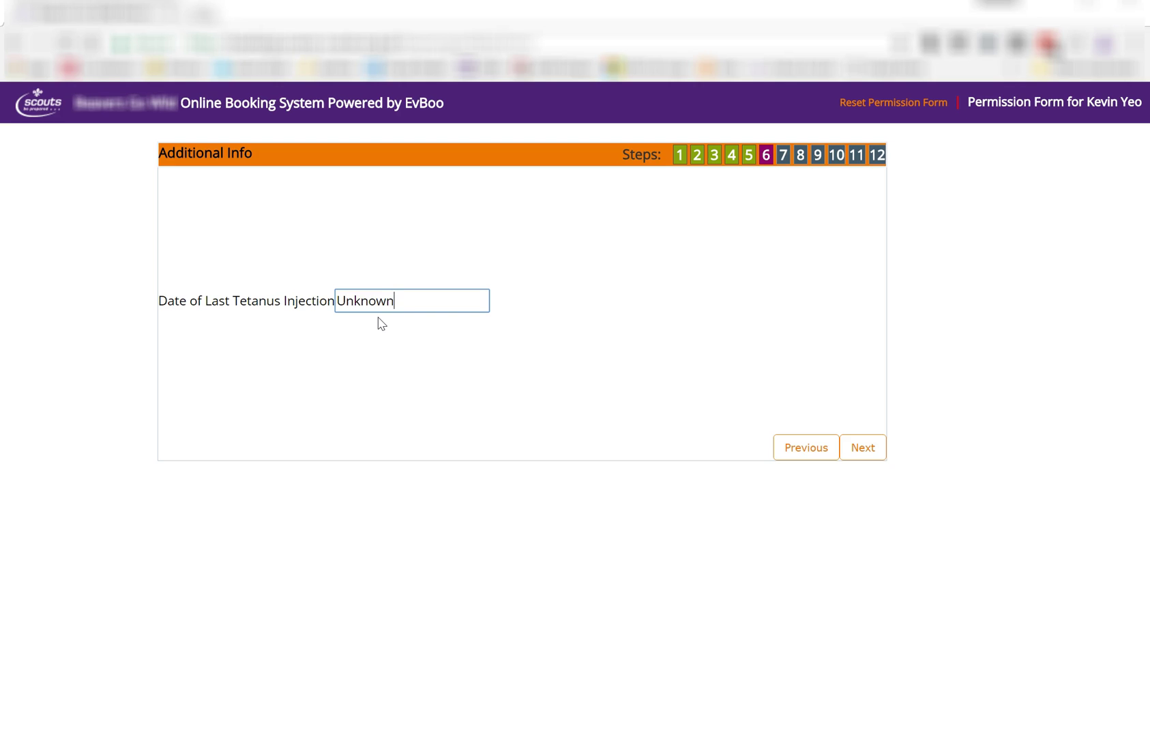
left_click(863, 447)
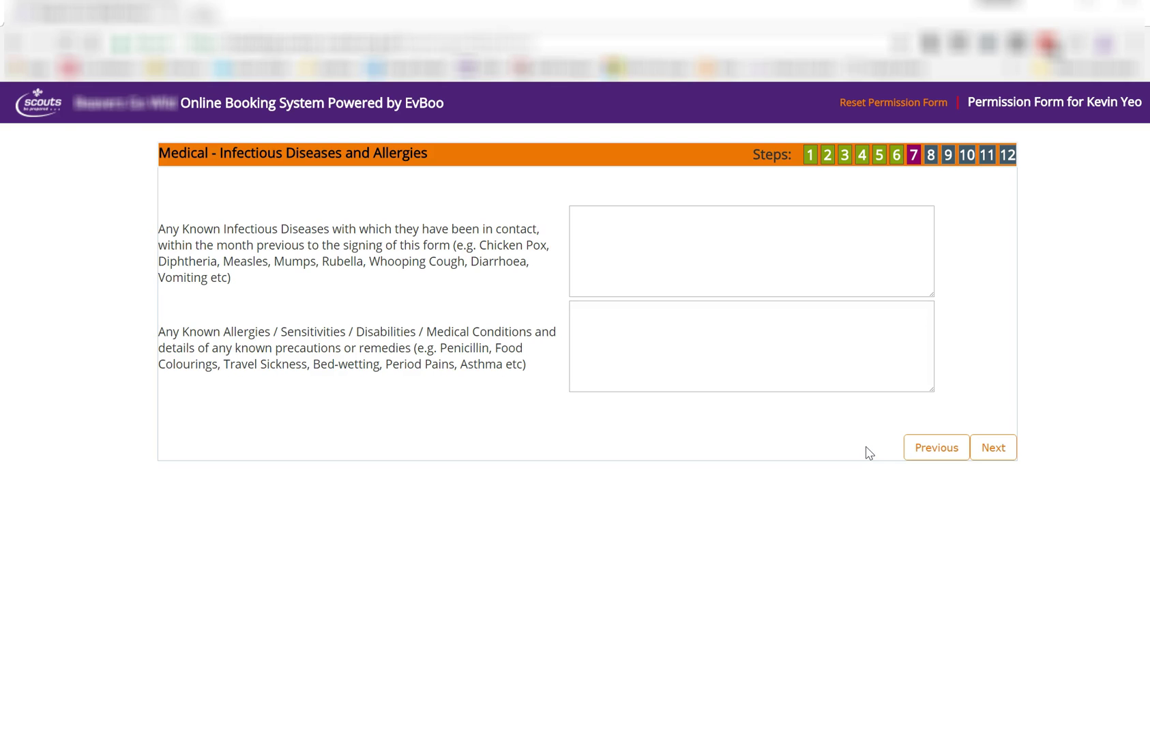
Step: Fill the Infectious Diseases box with several lines of placeholder text
left_click(706, 278)
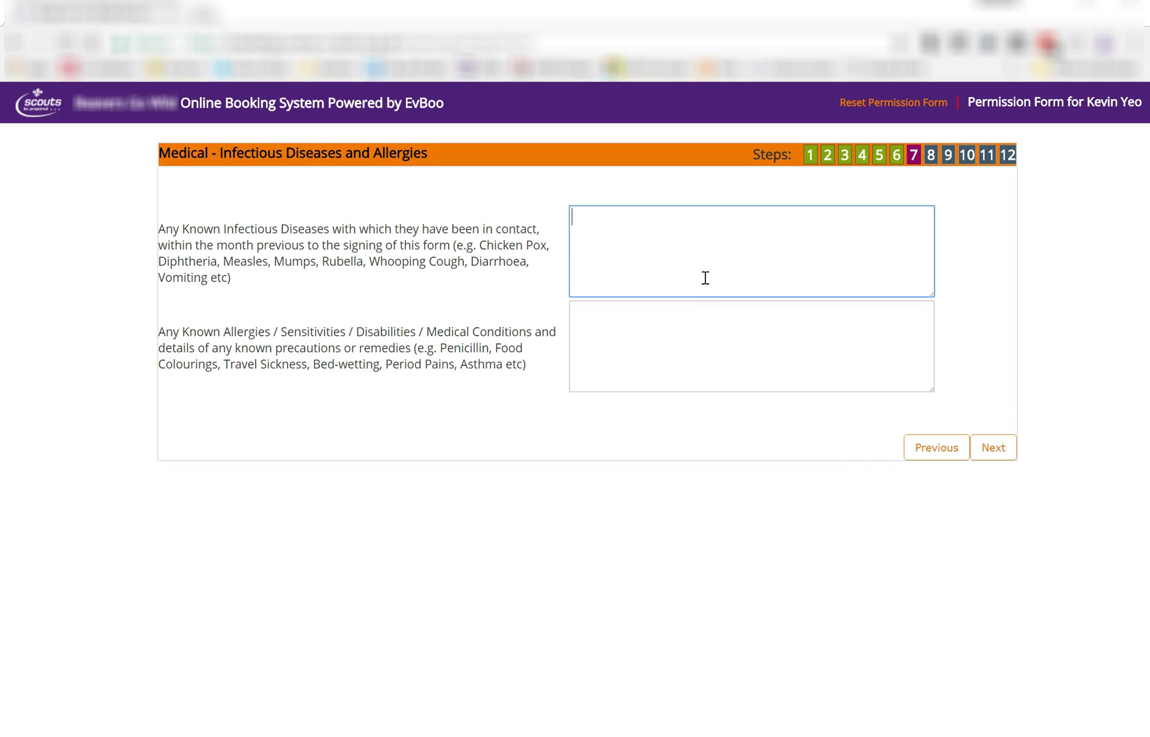
type("sadfasdfasdfasdf")
key("Return")
key("Return")
type("sadfasdf")
key("Return")
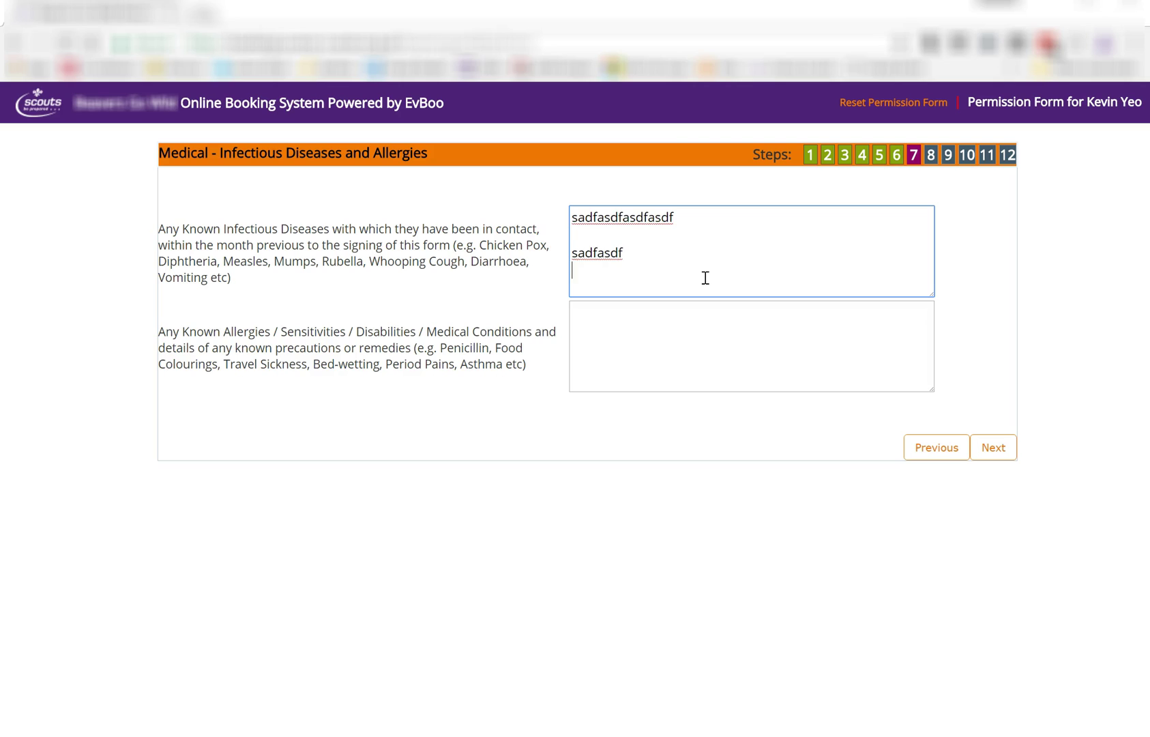
type("asdfasdf")
key("Return")
key("Return")
type("asdf")
key("Tab")
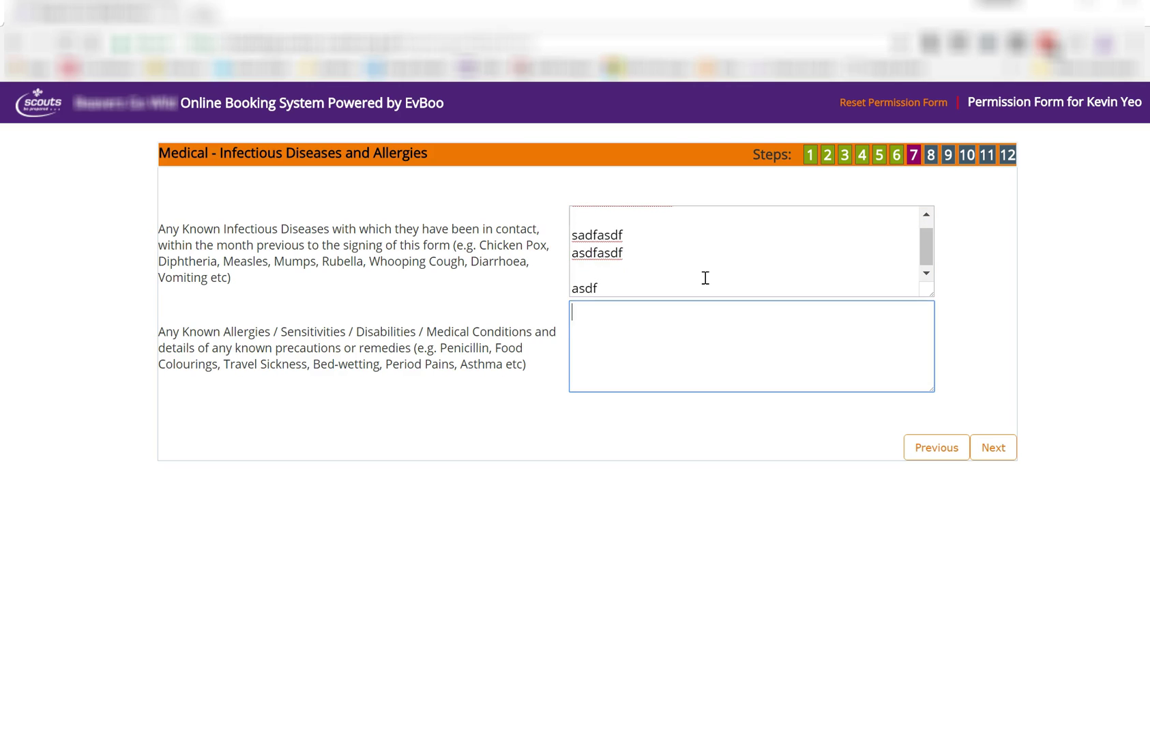
Step: Answer None for allergies and, on the next step, for current medicines
type("None")
left_click(994, 449)
left_click(607, 259)
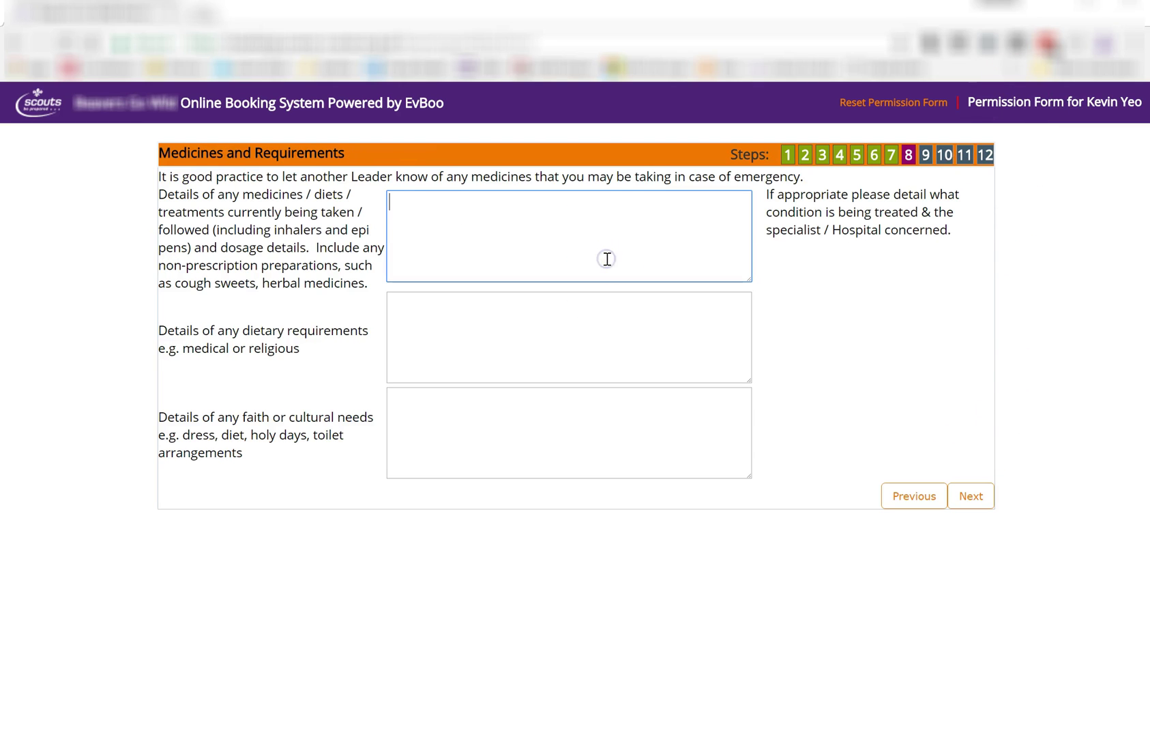
type("None")
Step: Answer None for dietary and faith/cultural needs, then advance to Final Permission
key("Tab")
type("Noen")
key("BackSpace")
type("ne")
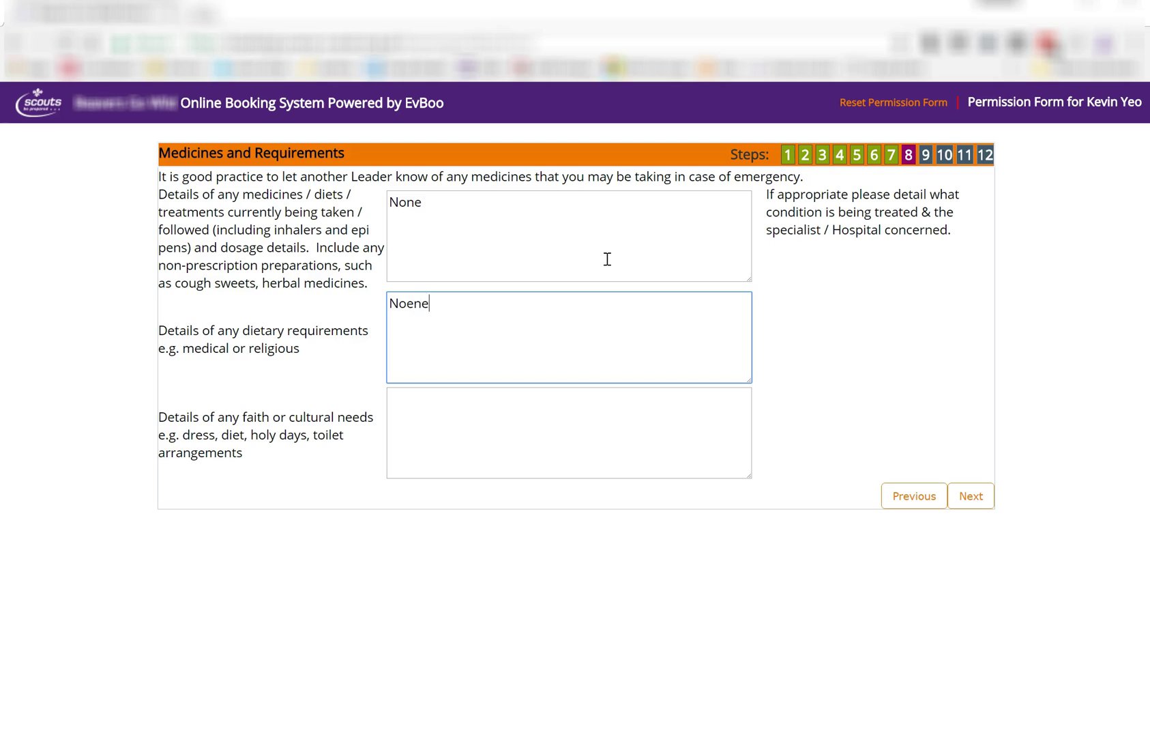
key("BackSpace")
key("BackSpace")
key("BackSpace")
type("ne")
key("Tab")
type("None")
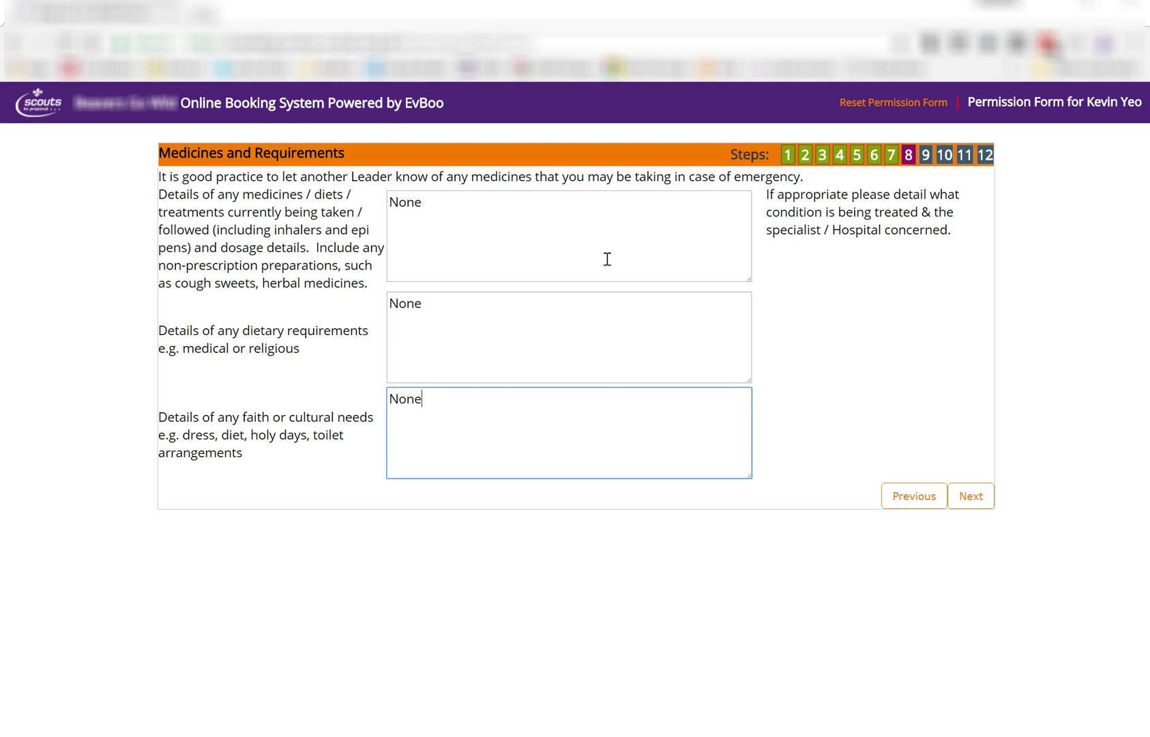
left_click(971, 496)
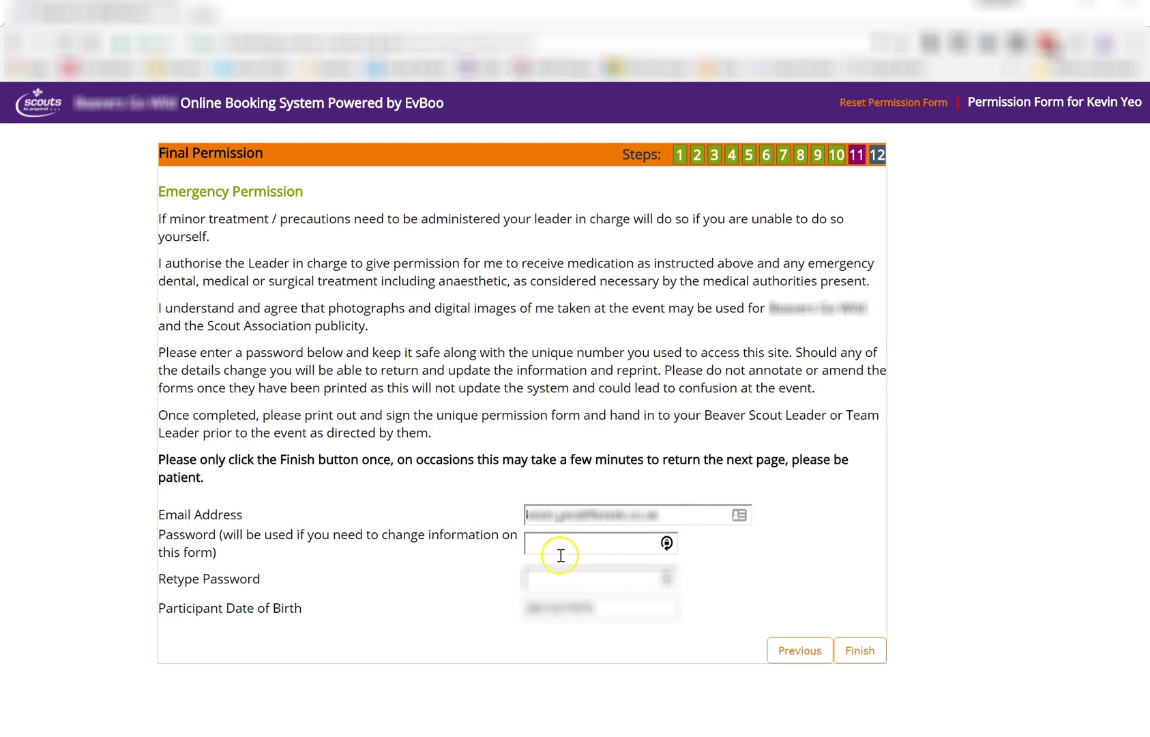
Step: Enter the account password and the same password in Retype Password on Final Permission
left_click(560, 553)
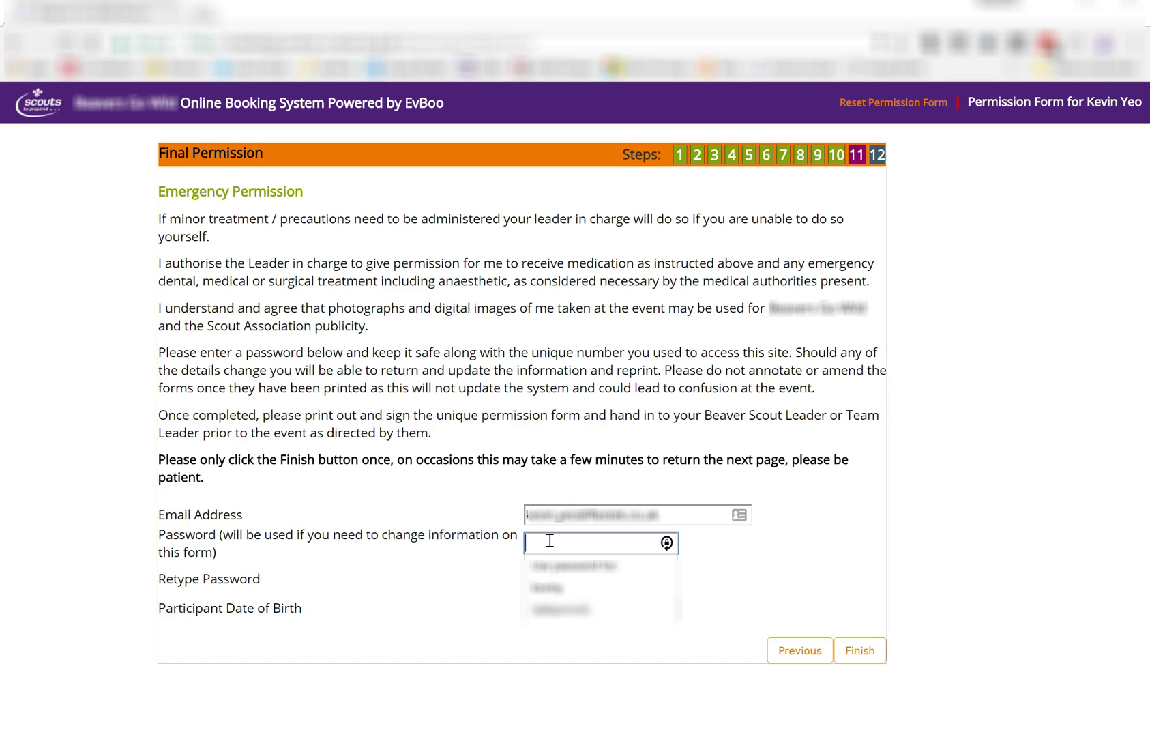
type("password")
key("Tab")
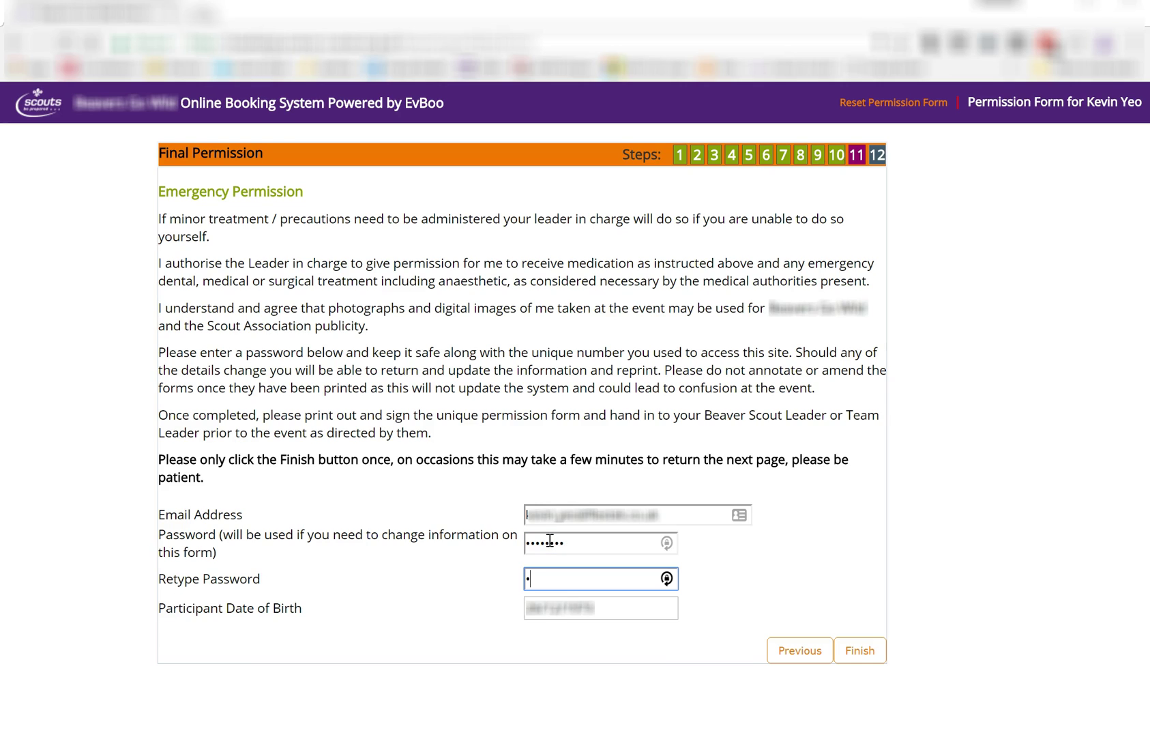
type("password")
key("BackSpace")
key("BackSpace")
key("BackSpace")
type("password")
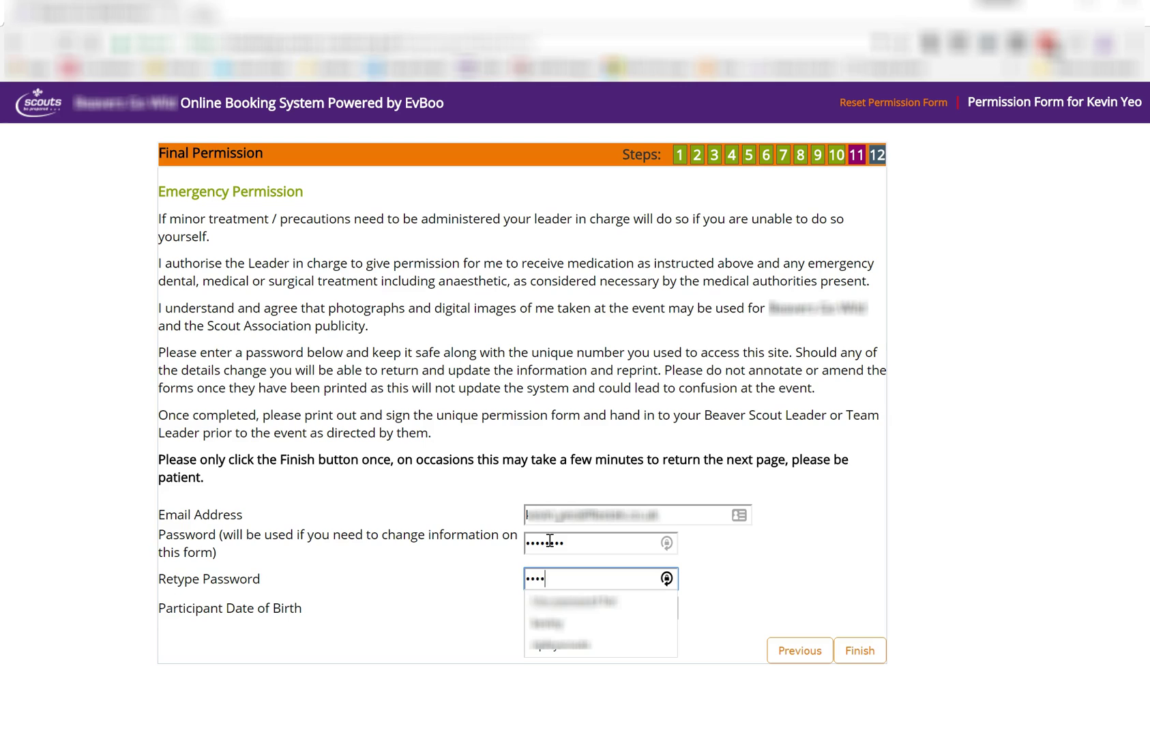
left_click(744, 575)
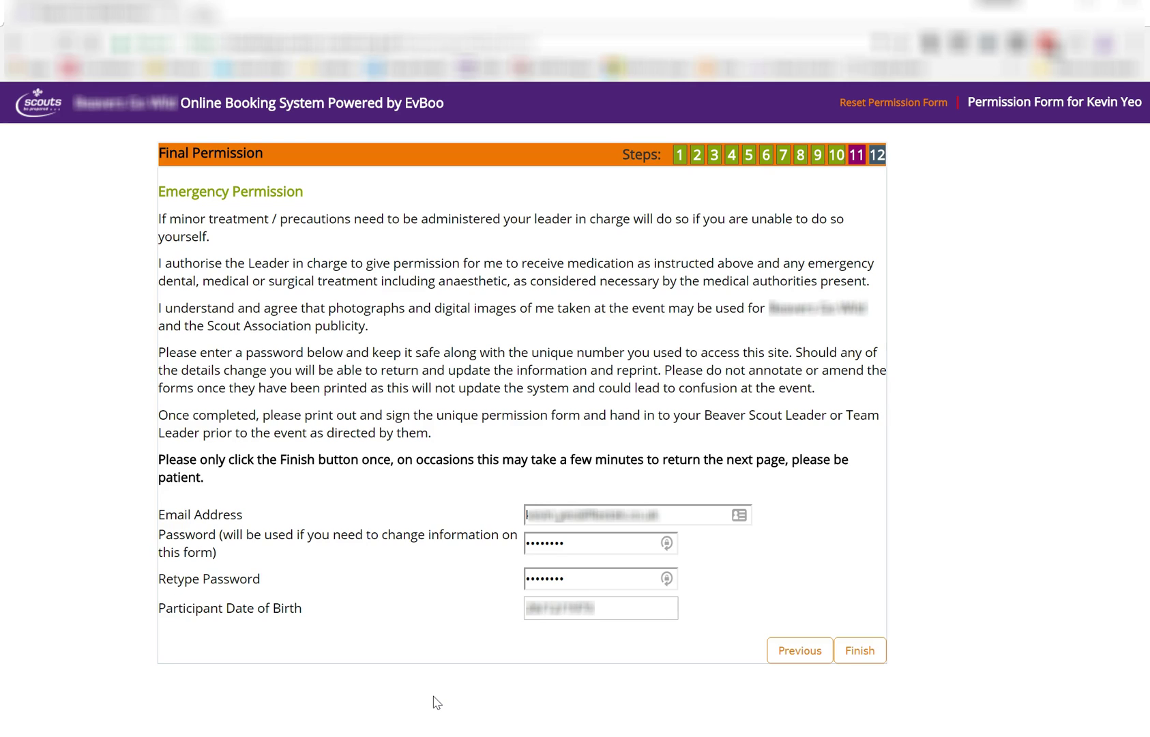
Step: Submit the finished form to reach the Completed – Now Print and Sign Form page
left_click(871, 657)
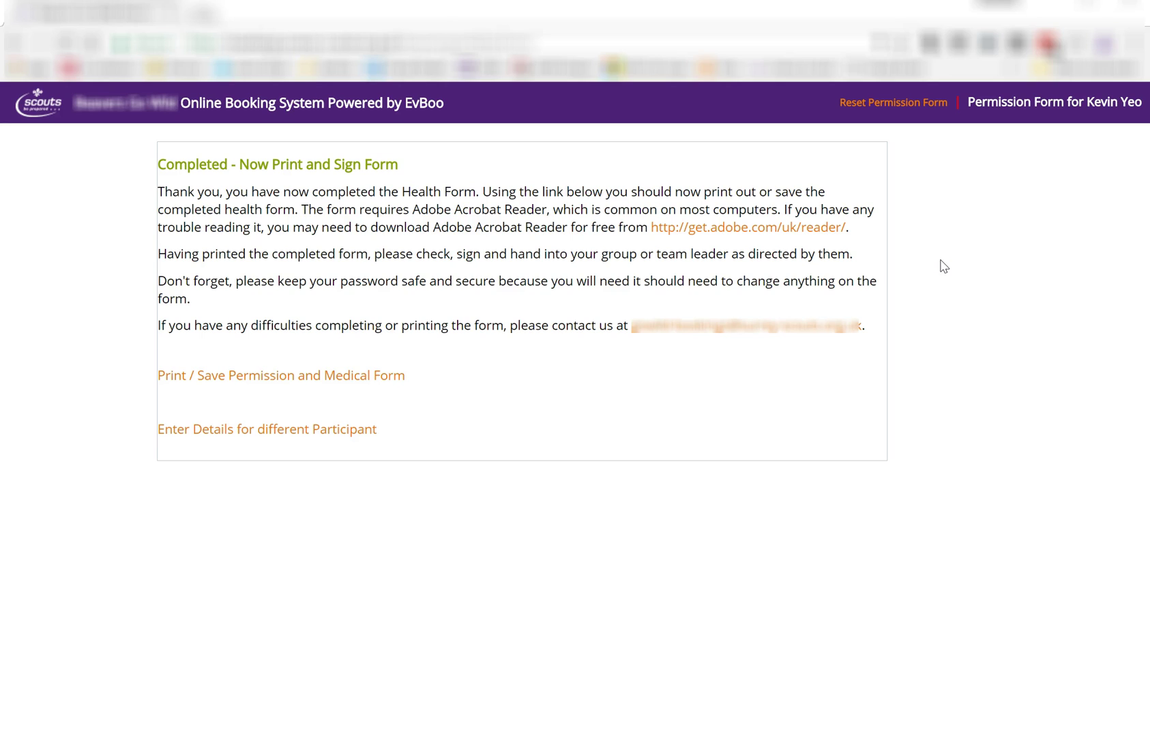
Step: Generate the Over 18 Medical Form PDF with the entered details and view it in the browser
left_click(296, 388)
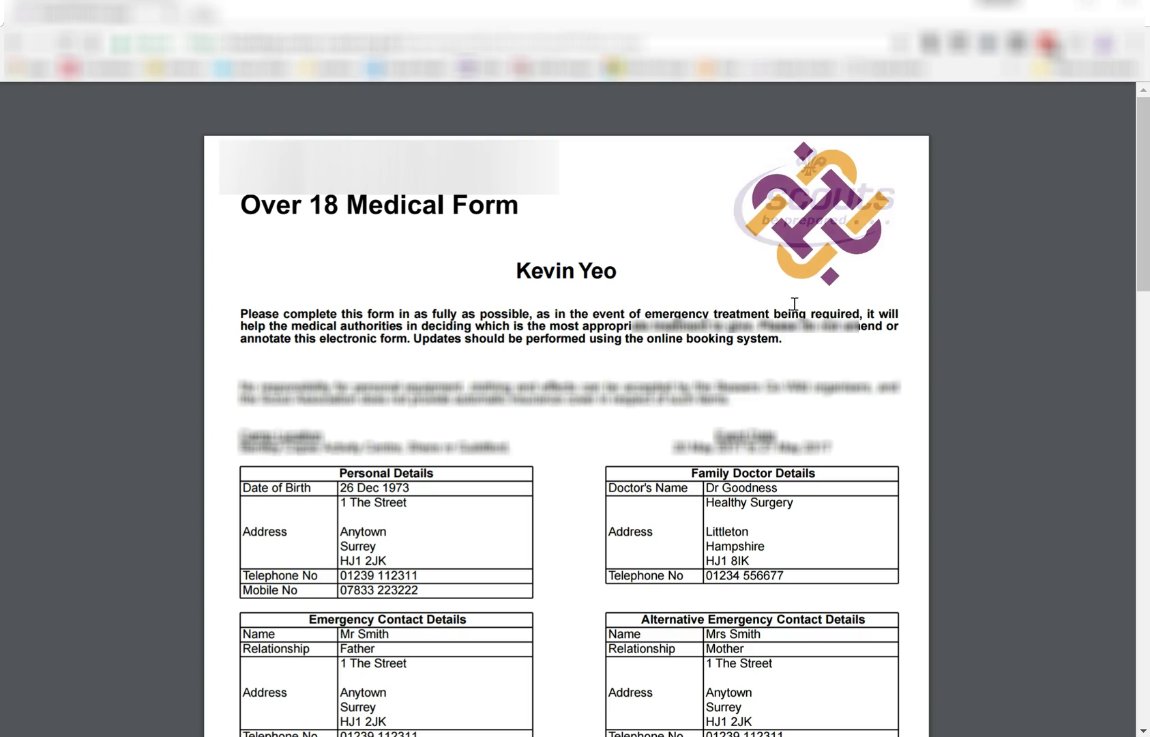